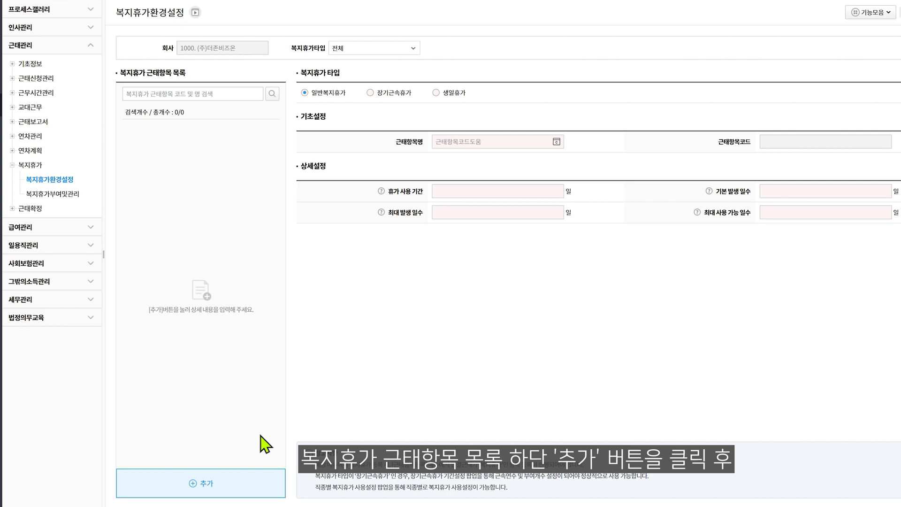
Add a new leave entry of type 일반복지휴가 and choose 복지휴가 as its attendance item
left_click(235, 483)
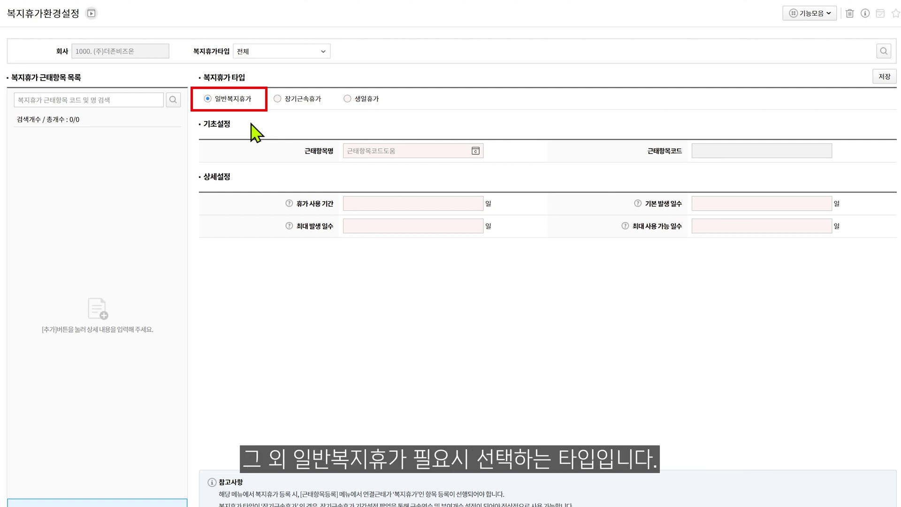
left_click(208, 98)
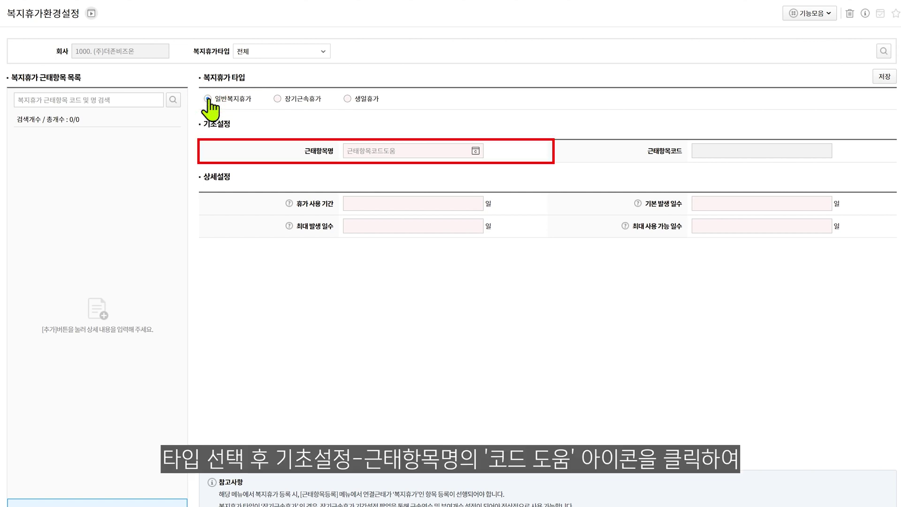
left_click(477, 151)
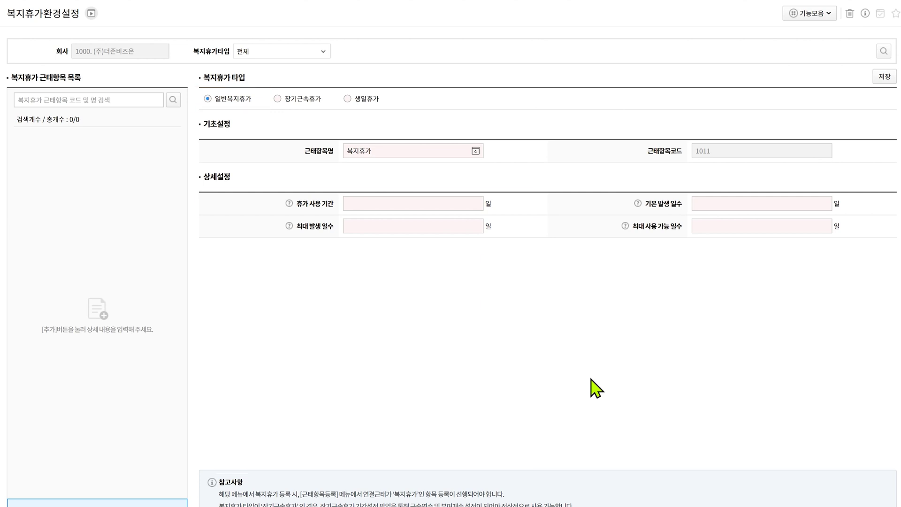
Set the general welfare leave's usage period (휴가 사용 기간) to 90 days and its basic accrual (기본 발생 일수) to 1 day
left_click(466, 203)
type("90")
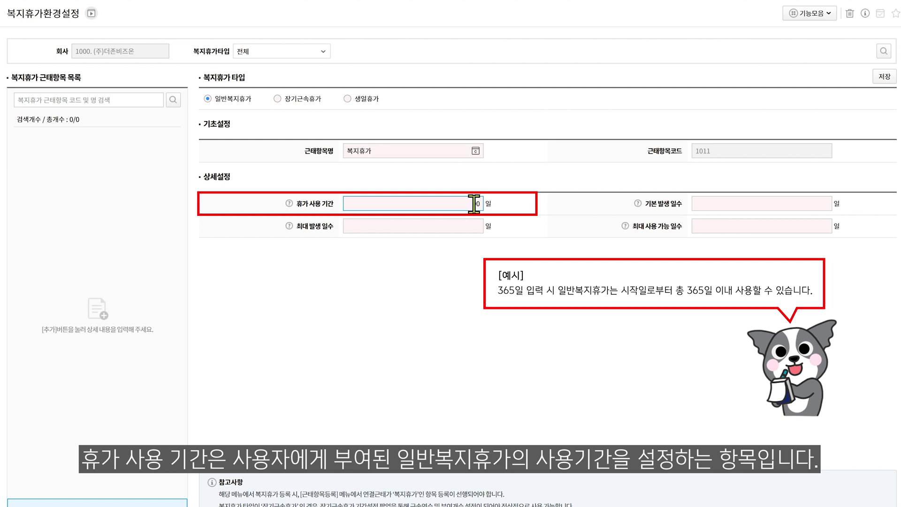
left_click(506, 218)
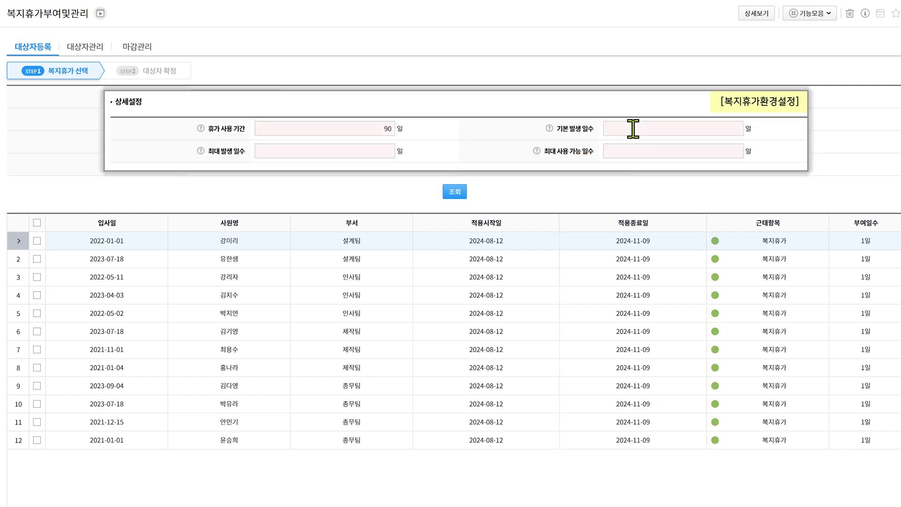
left_click(633, 128)
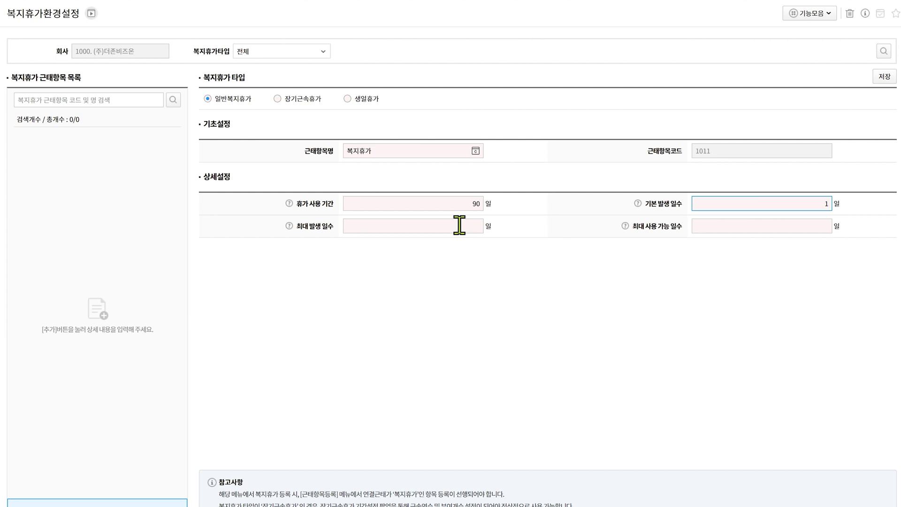
Set the general welfare leave's maximum accrual (최대 발생 일수) and maximum usable days (최대 사용 가능 일수) to 2 days each
left_click(459, 226)
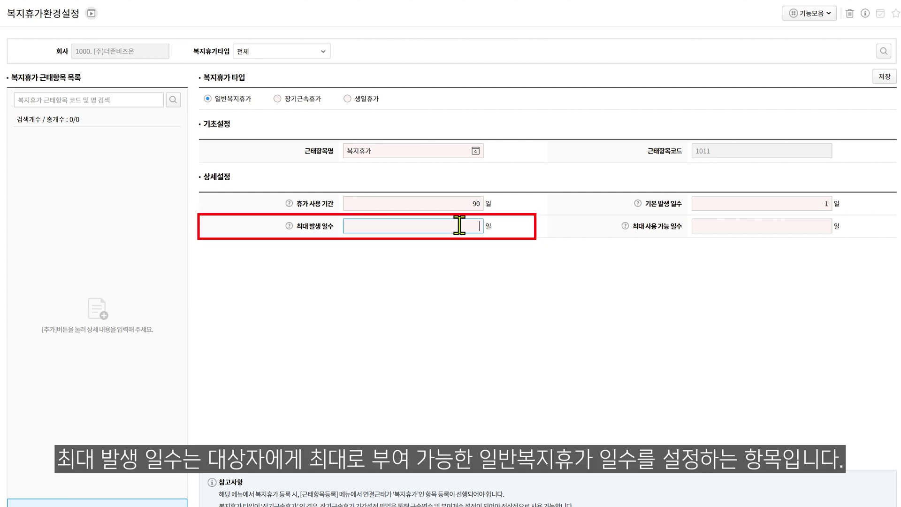
type("2")
left_click(499, 236)
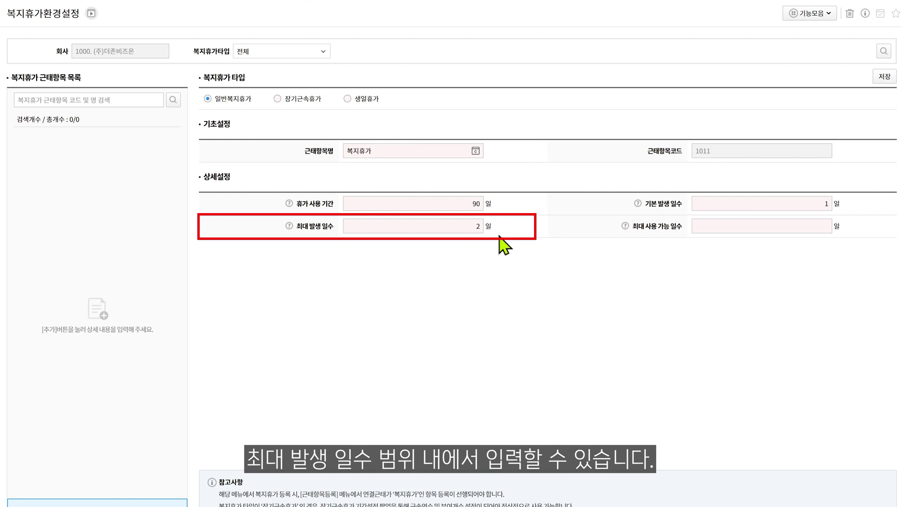
left_click(770, 227)
type("2")
left_click(765, 241)
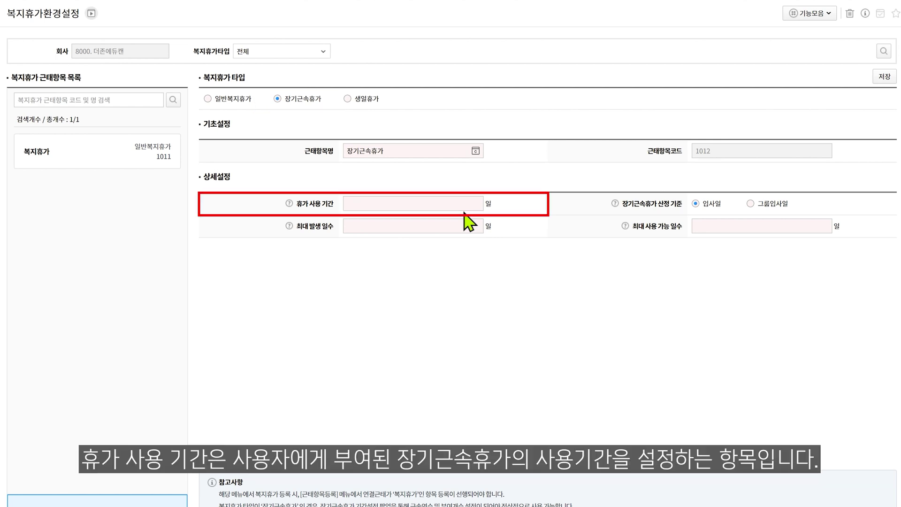
Set the 장기근속휴가 usage period to 365 days and base its calculation on 그룹입사일
left_click(463, 204)
type("365")
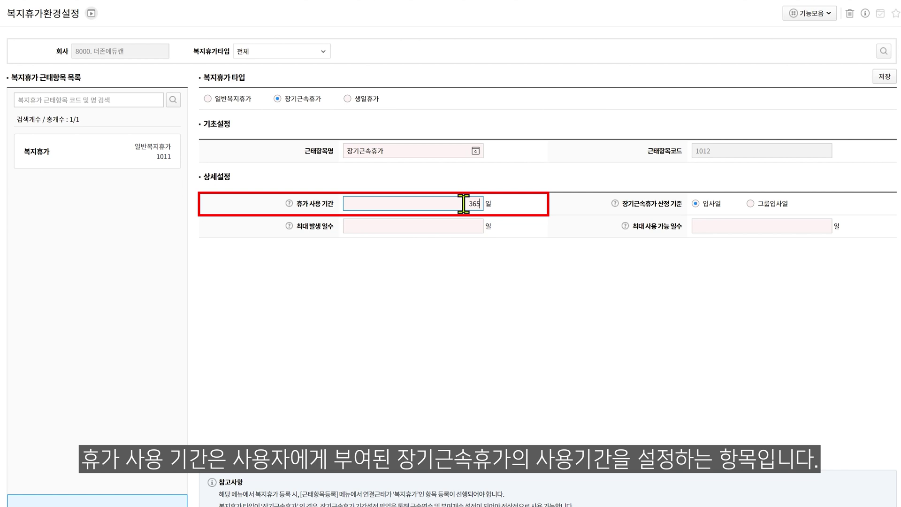
left_click(463, 214)
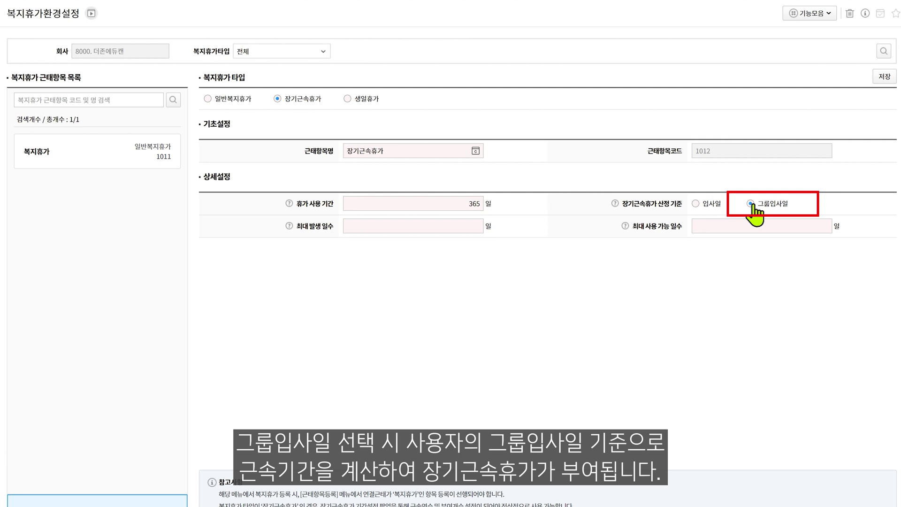
Set the 장기근속휴가 maximum accrual to 5 days and its maximum usable days to 3
left_click(475, 225)
type("5")
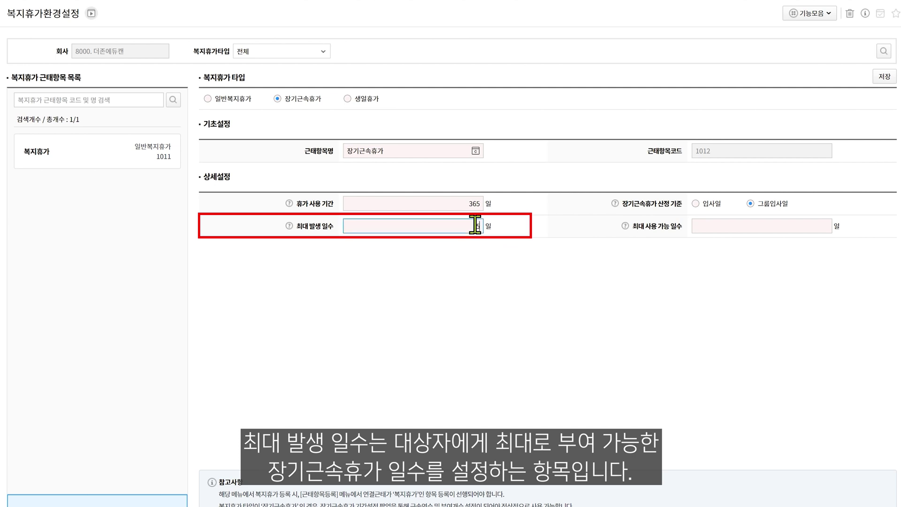
left_click(469, 242)
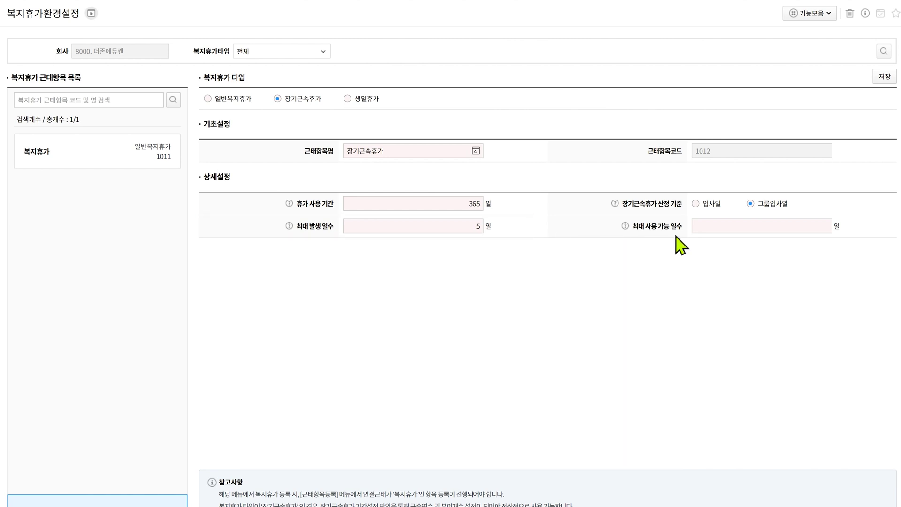
left_click(746, 226)
type("3")
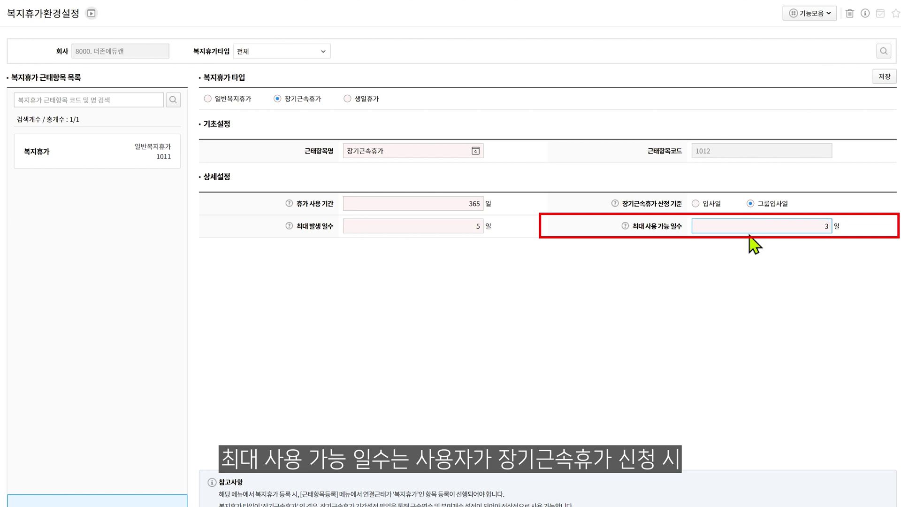
left_click(755, 247)
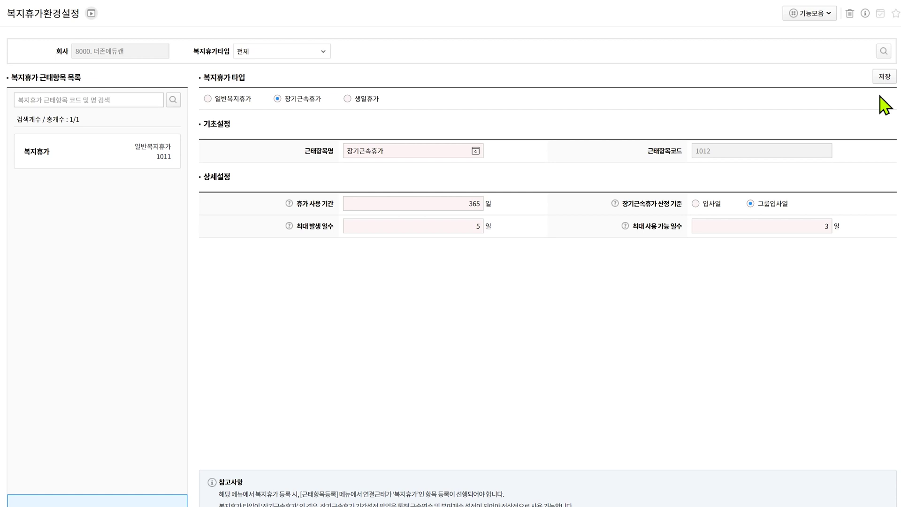
Save the 장기근속휴가 entry and register a period row granting 1 for 3 years of service
left_click(884, 80)
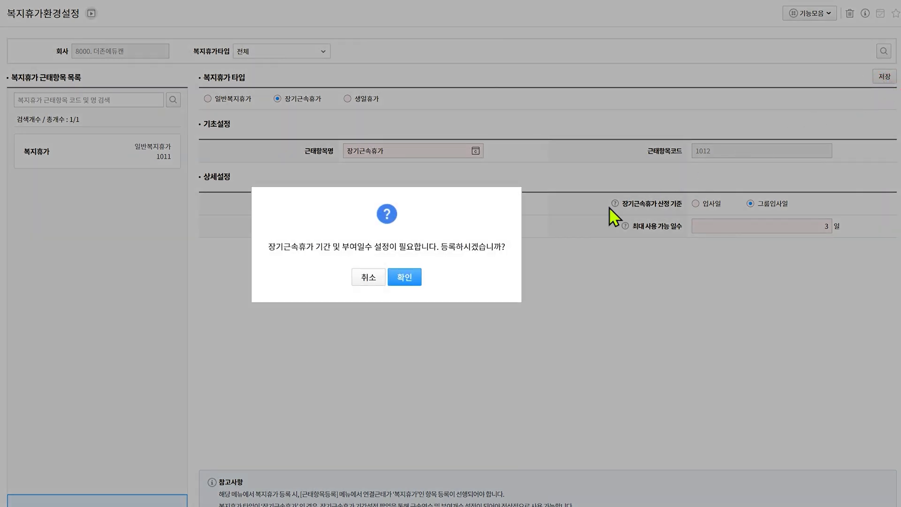
left_click(407, 279)
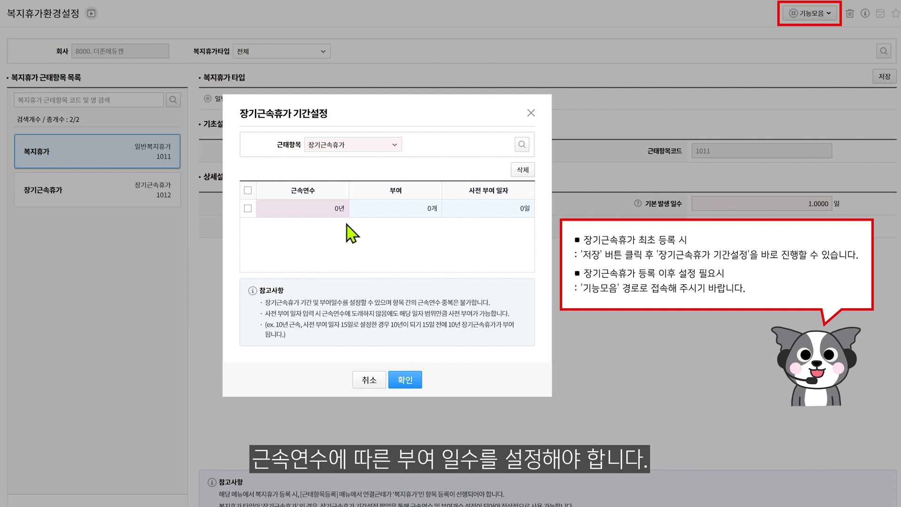
left_click(335, 209)
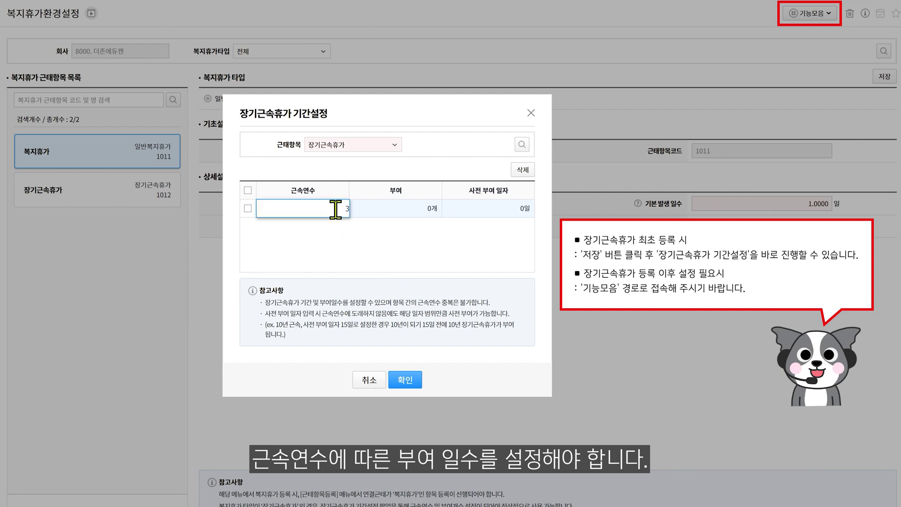
type("3")
key("Tab")
type("1")
key("Tab")
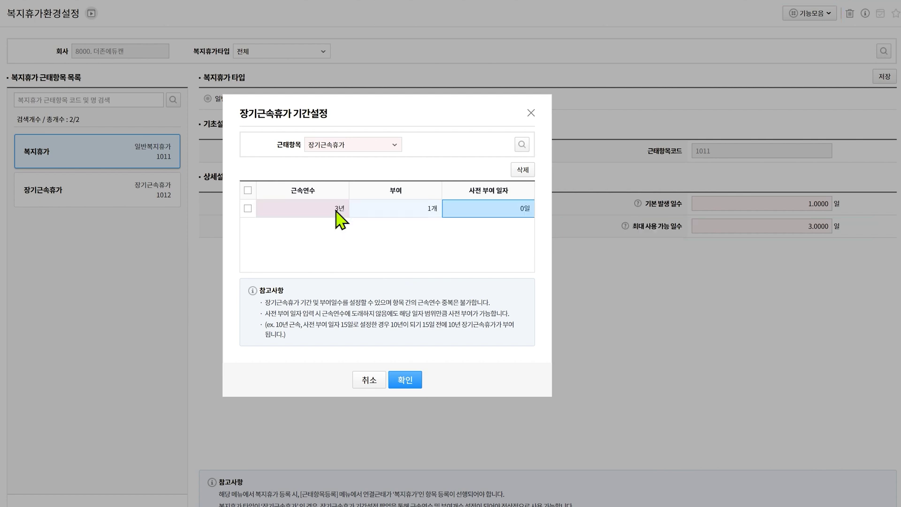
Add and confirm a period row for 5 years of service that grants 2 with a 10-day advance grant (사전 부여 일자)
key("Tab")
type("5")
key("Tab")
type("2")
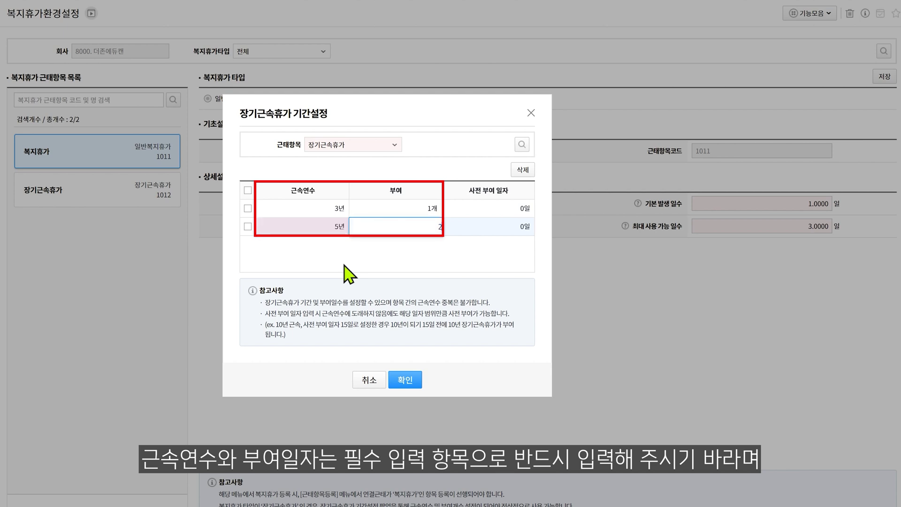
key("Tab")
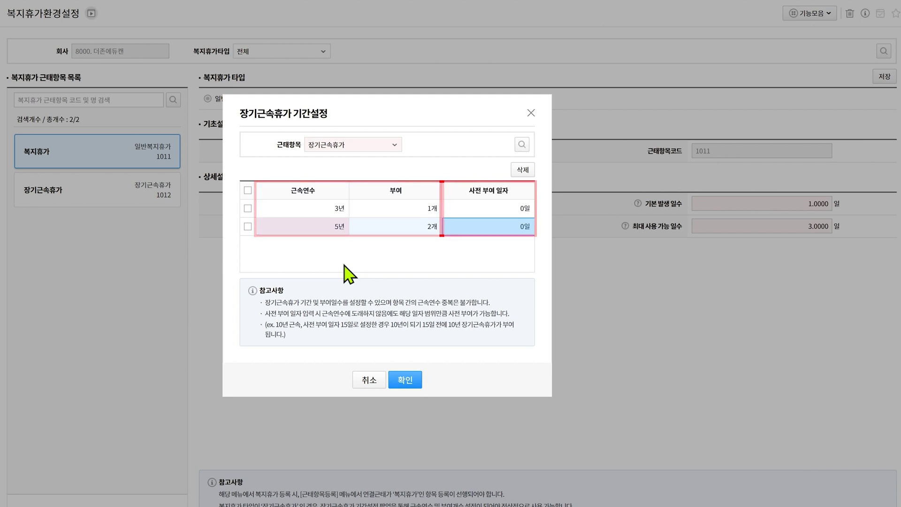
type("10")
key("Return")
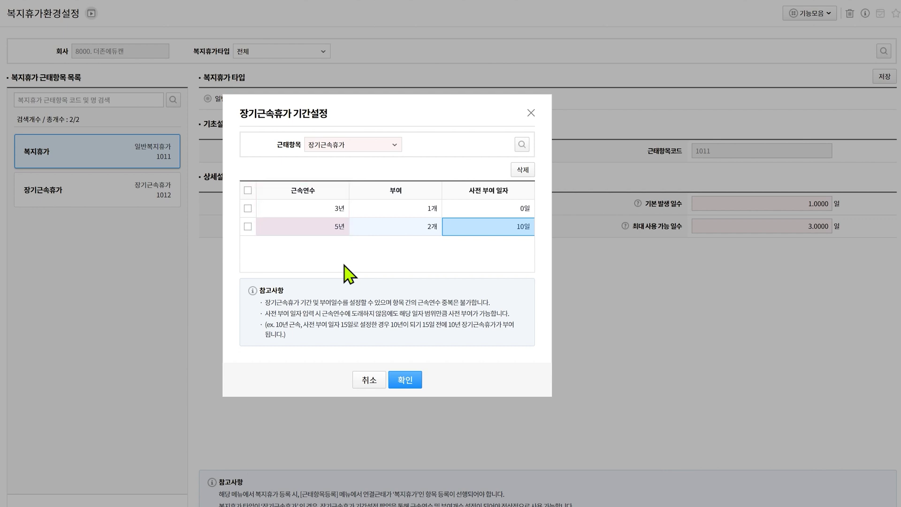
left_click(405, 380)
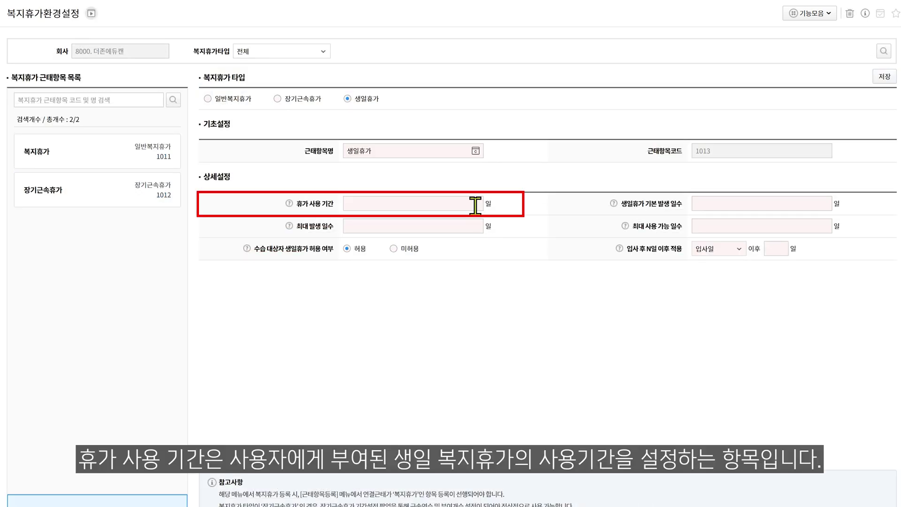
Set the 생일휴가 usage period to 120 days and its basic accrual to 1 day
left_click(475, 205)
type("120")
left_click(484, 215)
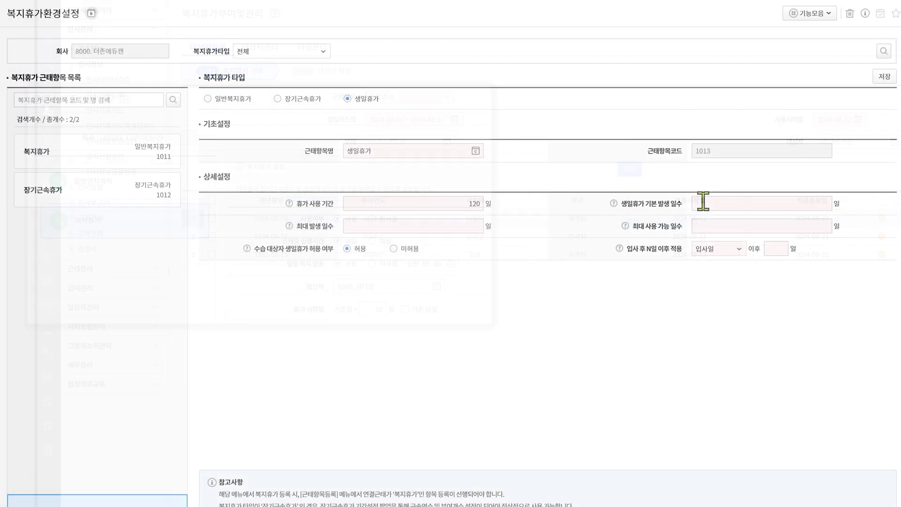
left_click(703, 203)
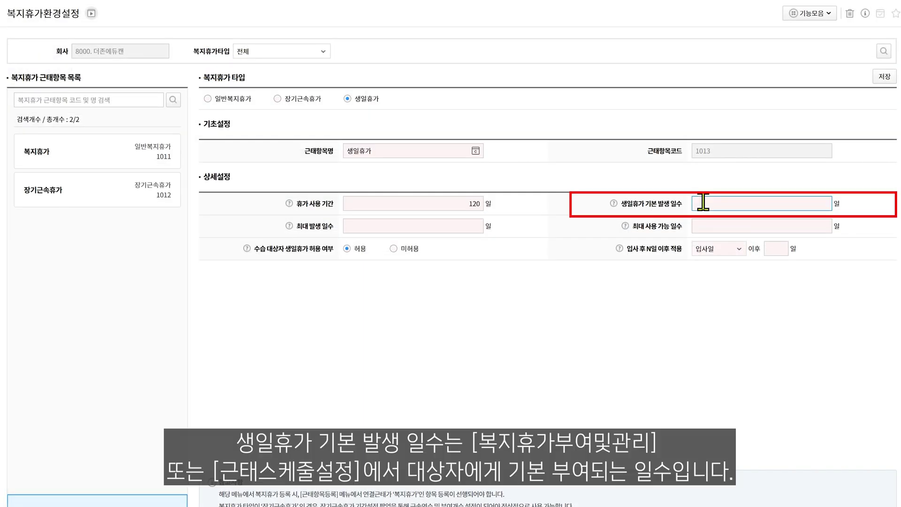
left_click(701, 215)
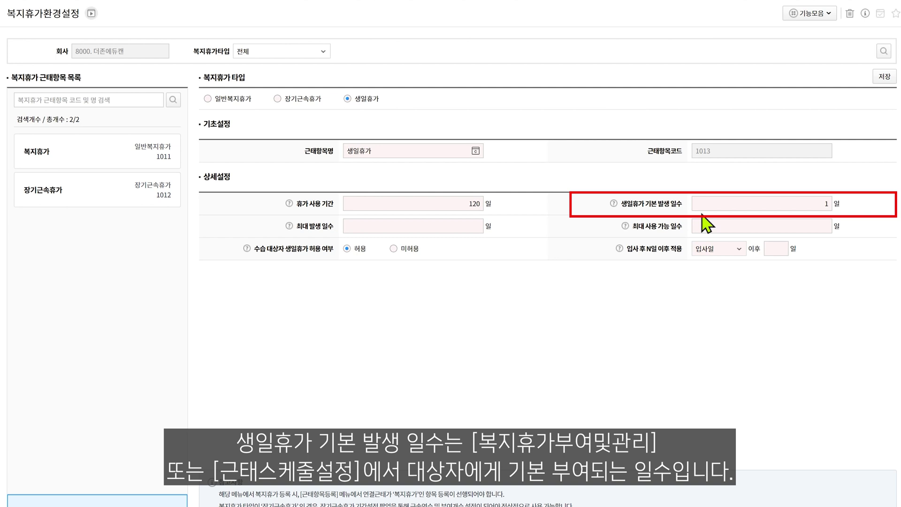
Set the 생일휴가 maximum accrual and maximum usable days to 1 day each
left_click(476, 229)
type("1")
left_click(482, 247)
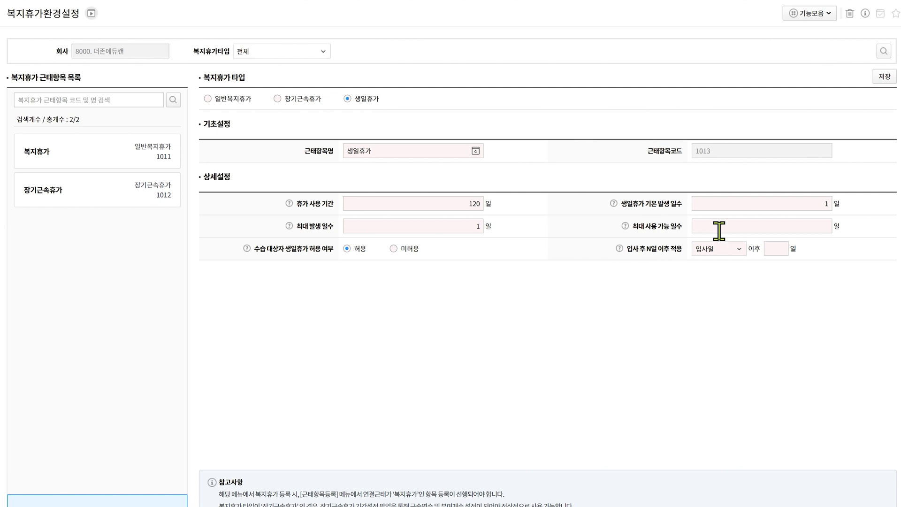
left_click(744, 227)
type("1")
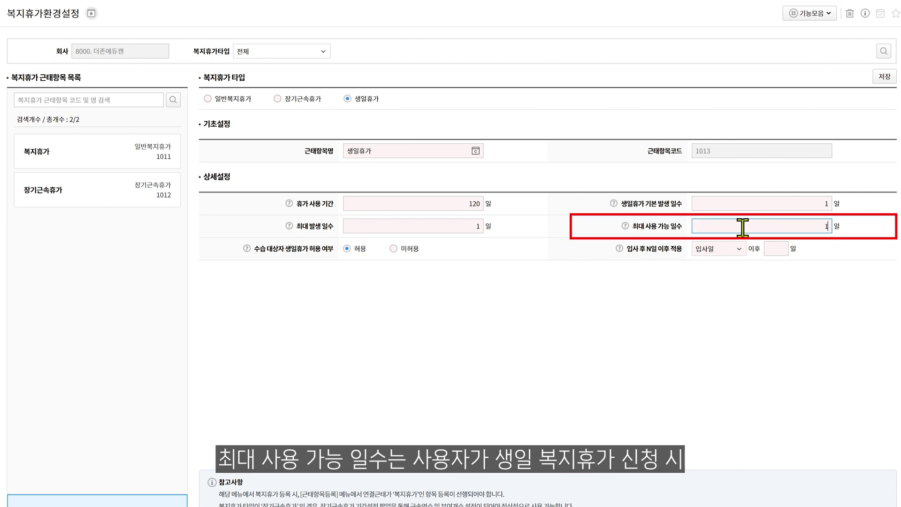
left_click(737, 237)
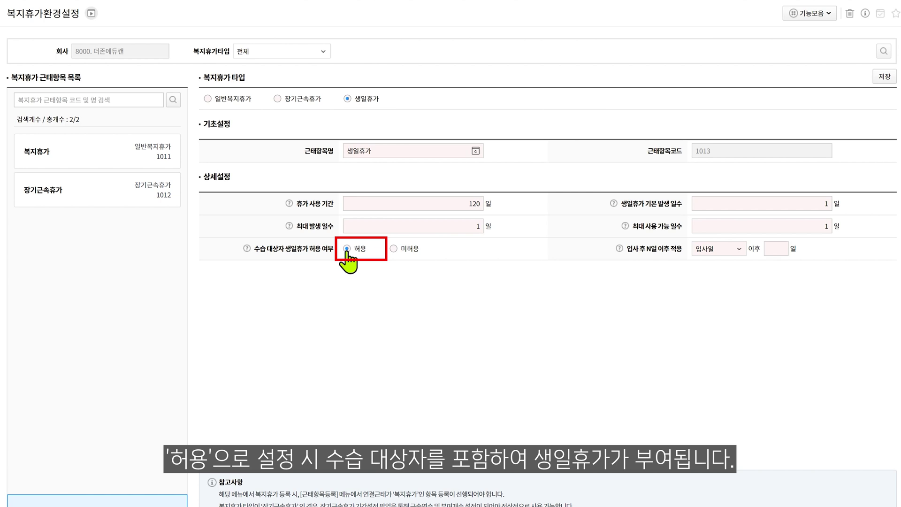
Set 생일휴가 for probationary employees to 미허용, apply it from 180 days after 입사일, and save the entry
left_click(393, 249)
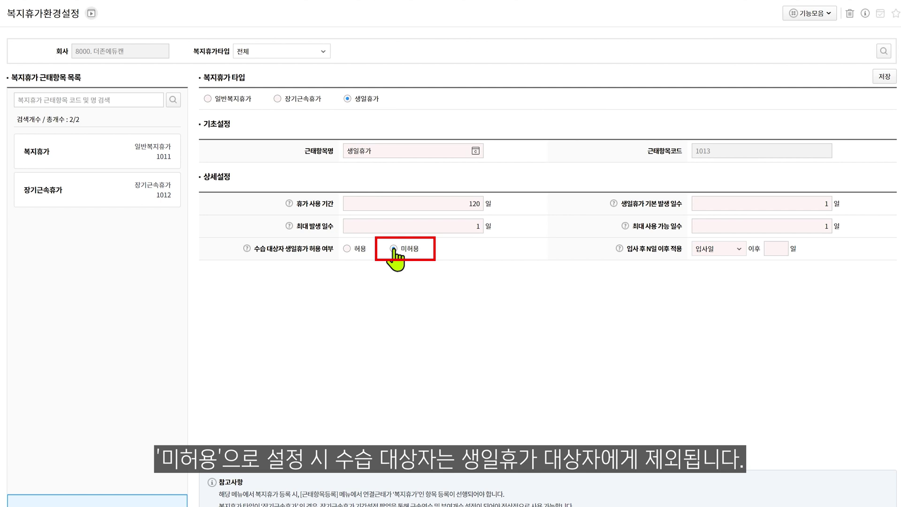
left_click(741, 252)
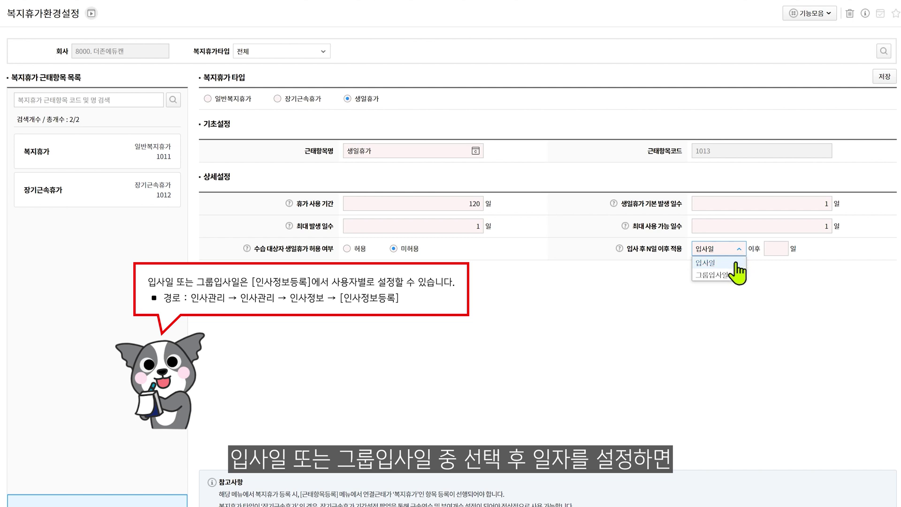
left_click(736, 264)
type("180")
key("Tab")
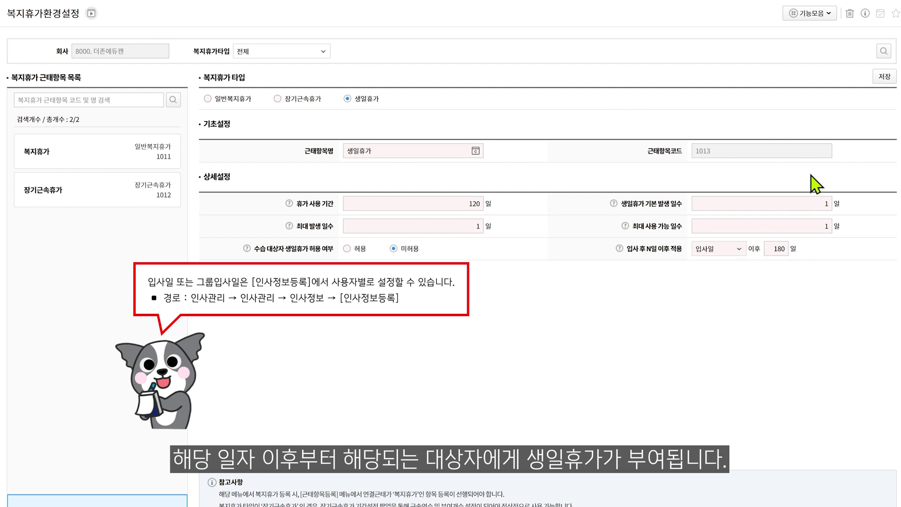
left_click(884, 77)
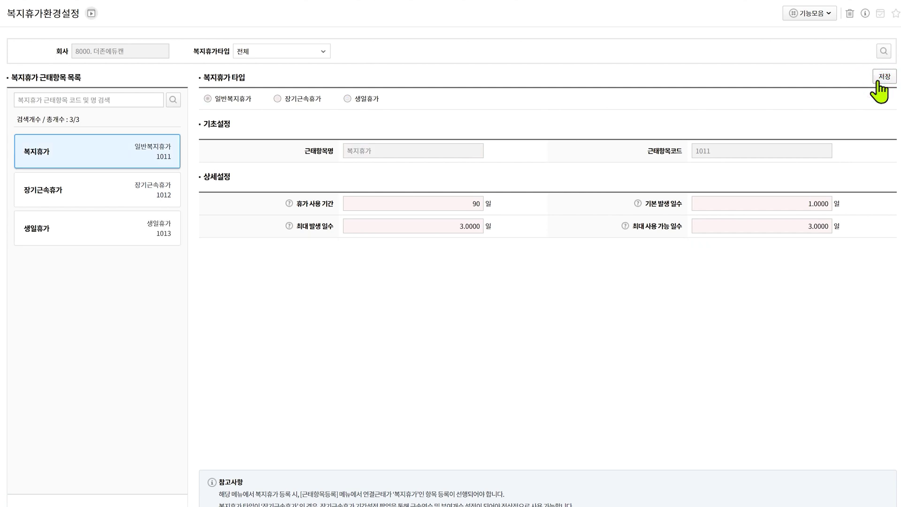
Open the usage settings by job type (직종별 복지휴가 사용설정) and choose 사무직 as the job type in the empty row
left_click(825, 14)
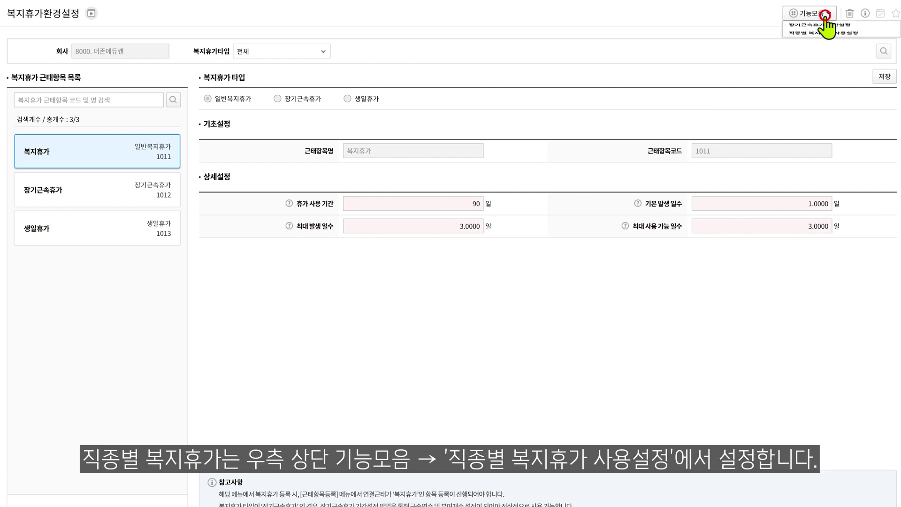
left_click(841, 47)
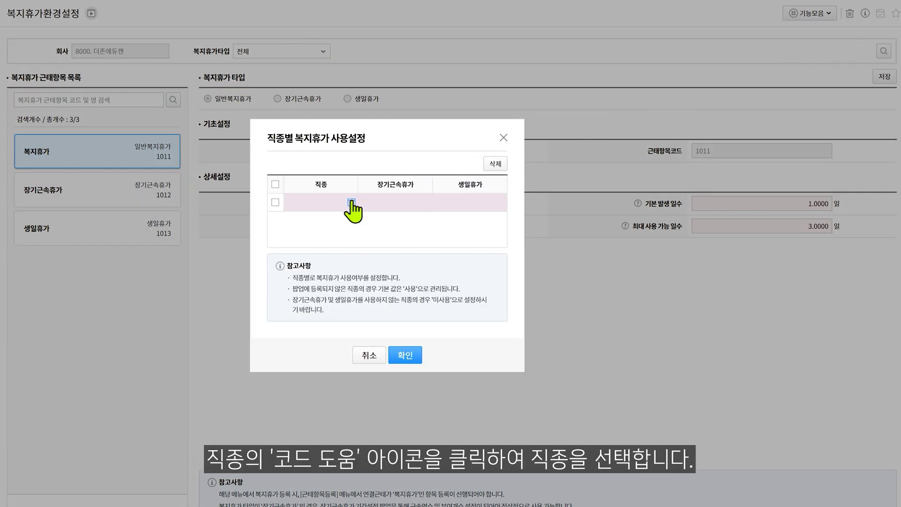
left_click(351, 201)
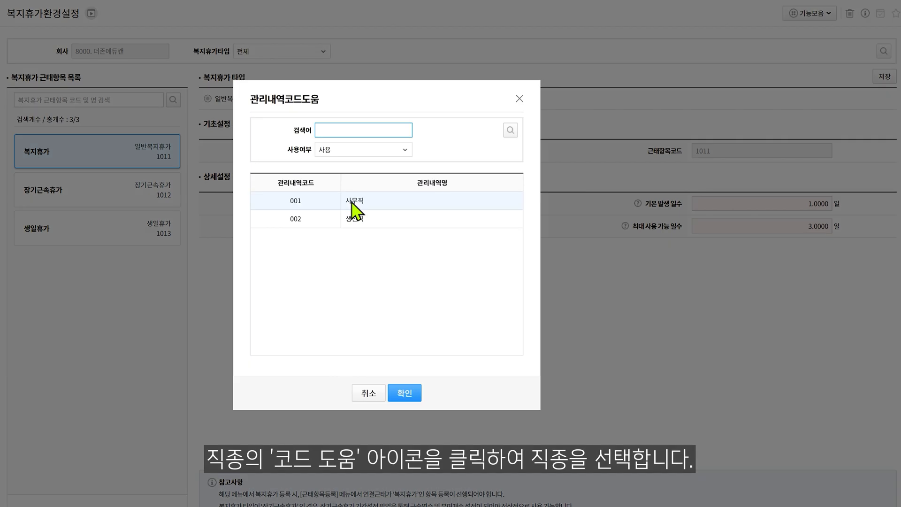
left_click(351, 202)
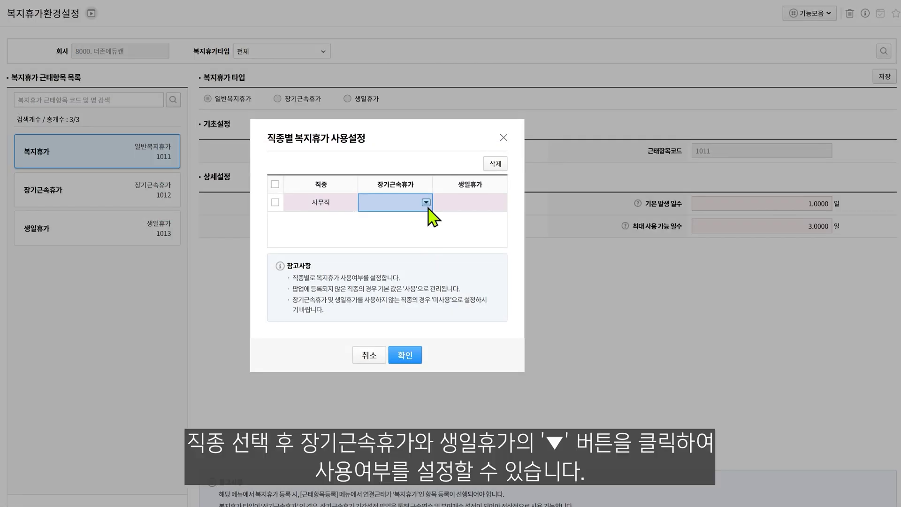
Set 장기근속휴가 to 사용 and 생일휴가 to 미사용 for the 사무직 job type, and confirm the settings
left_click(426, 203)
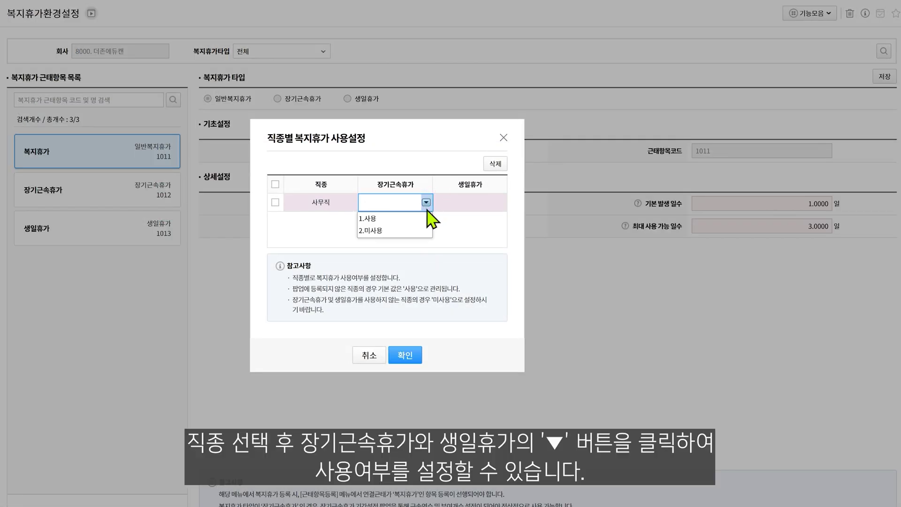
left_click(424, 218)
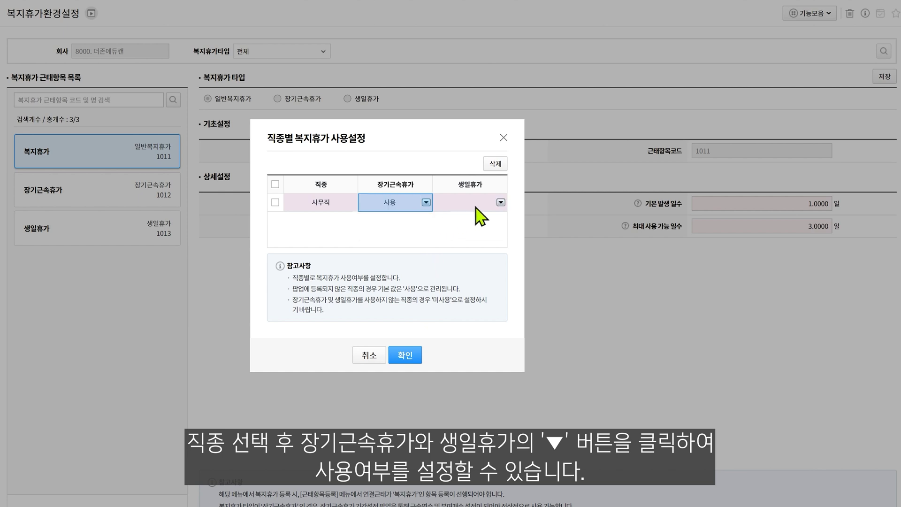
left_click(500, 202)
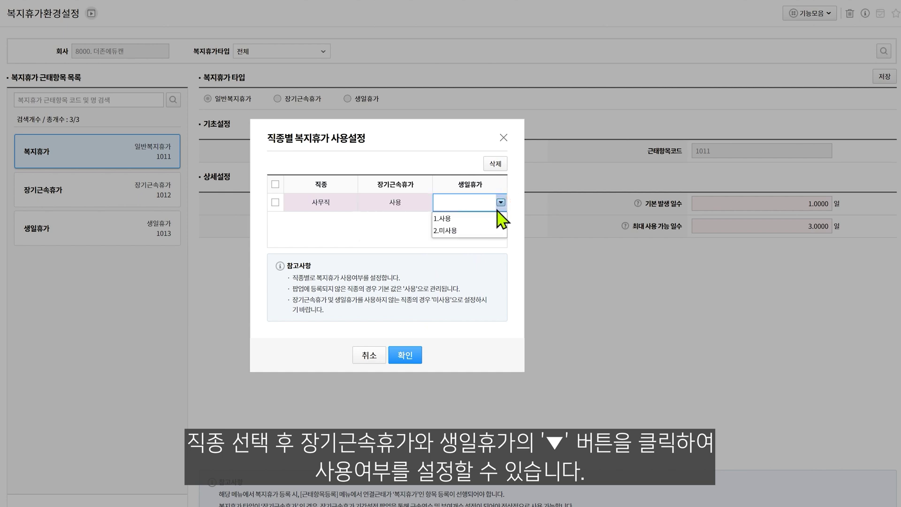
left_click(489, 230)
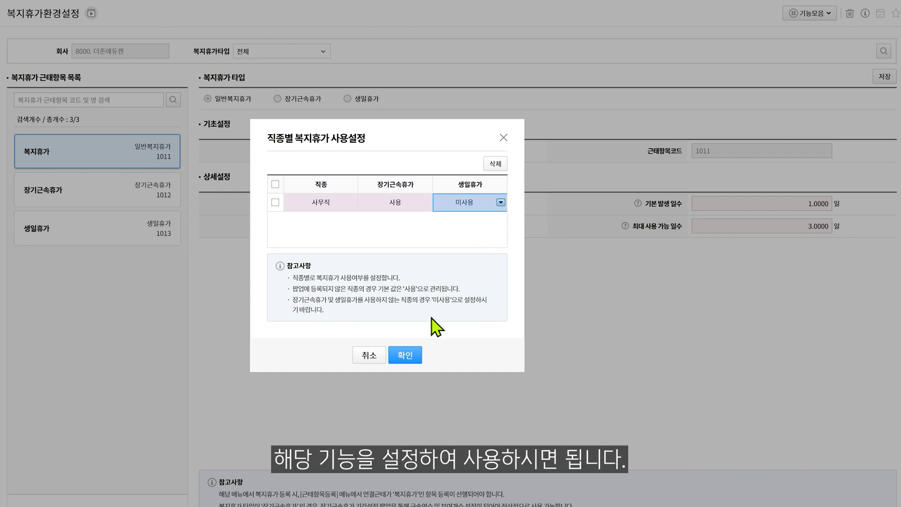
left_click(406, 357)
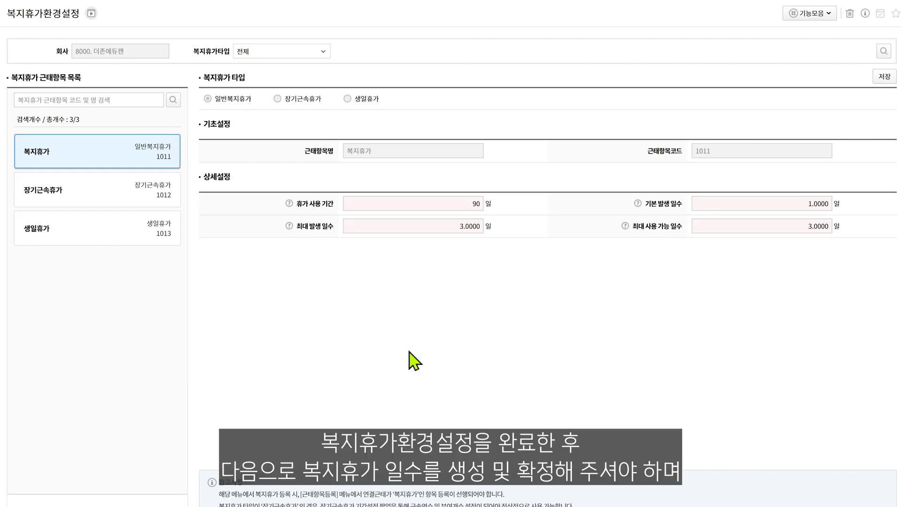